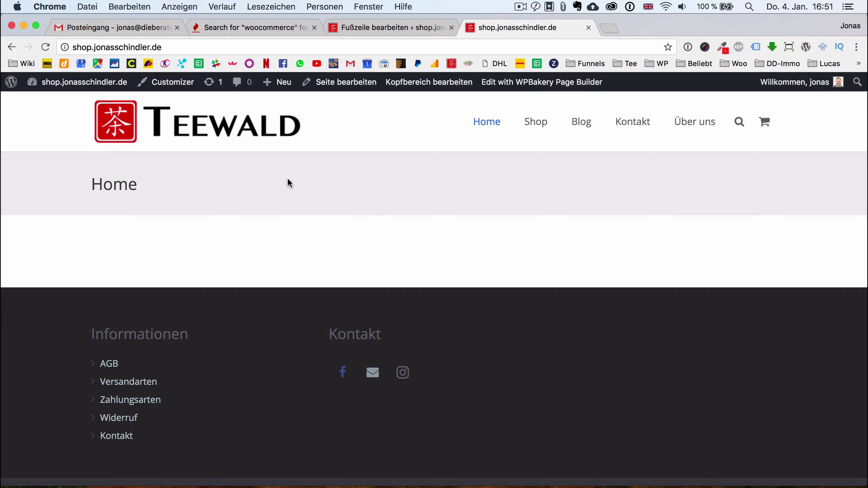
Open the site's admin dashboard and look through the list of installed plugins.
mouse_move(77, 90)
left_click(61, 106)
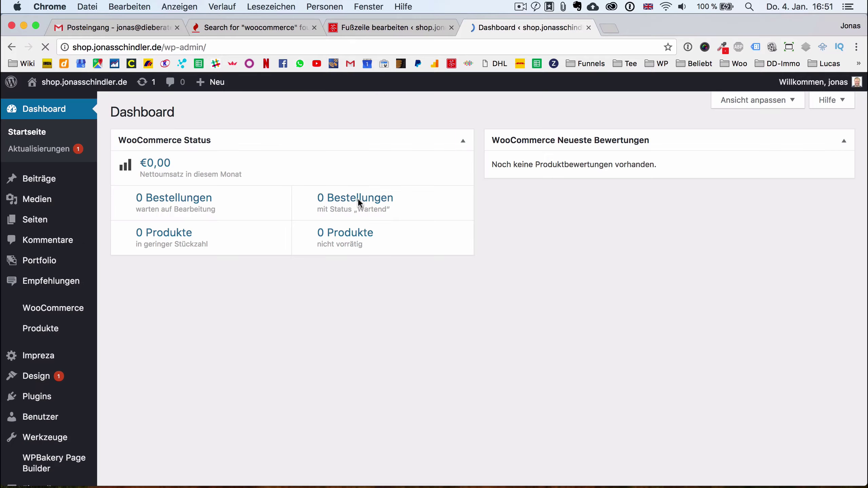
left_click(68, 400)
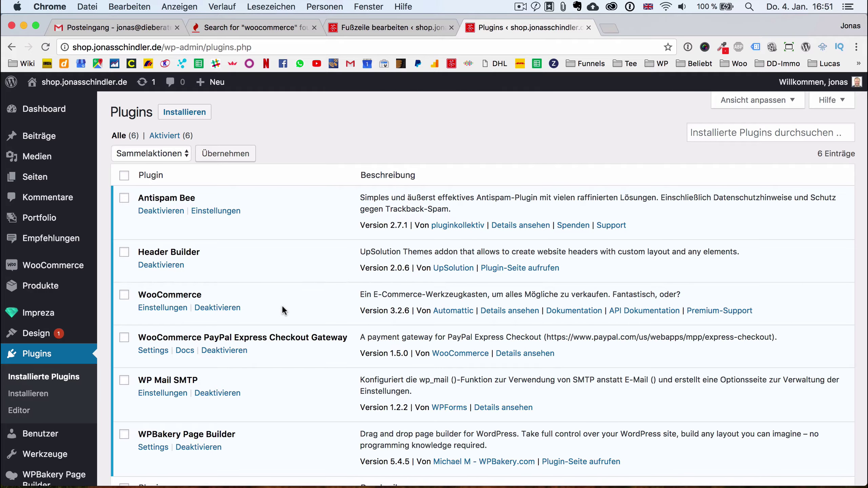
scroll(282, 304, "down", 3)
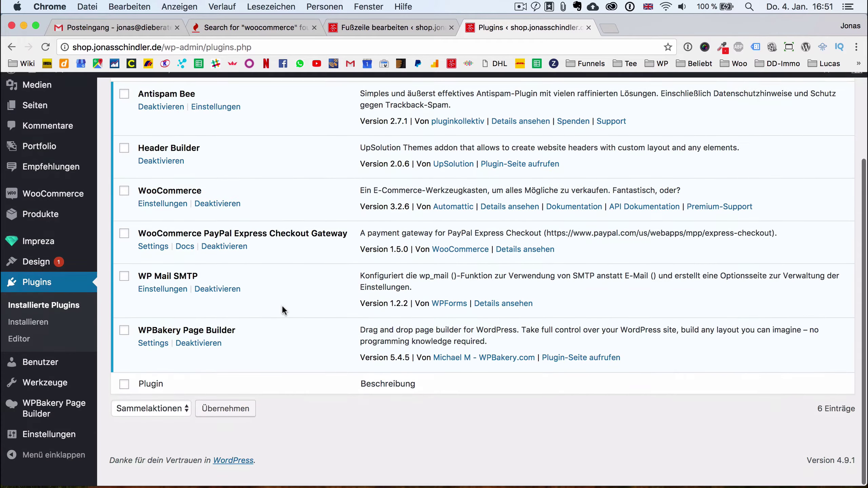
scroll(281, 303, "up", 3)
Search the directory of installable plugins for "maintenance".
left_click(182, 112)
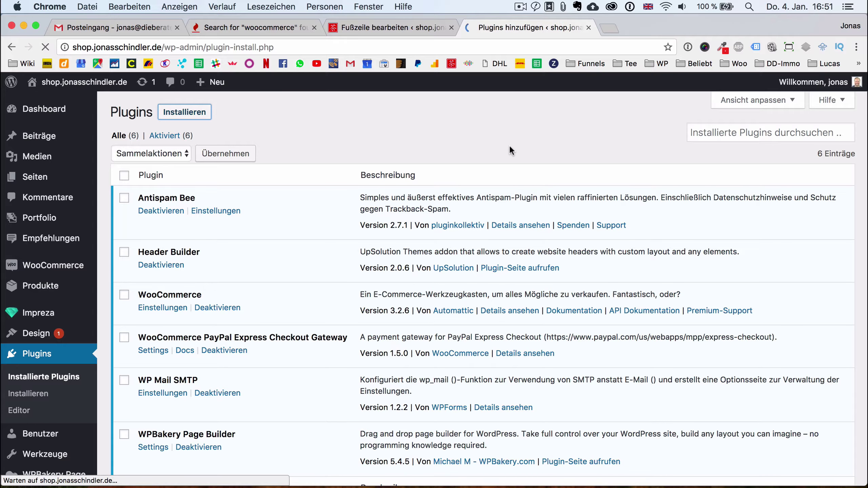
left_click(688, 148)
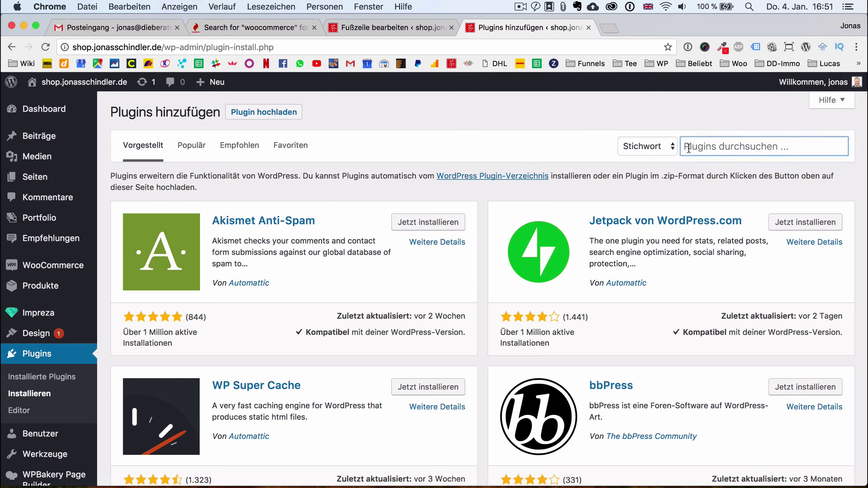
type("mainten")
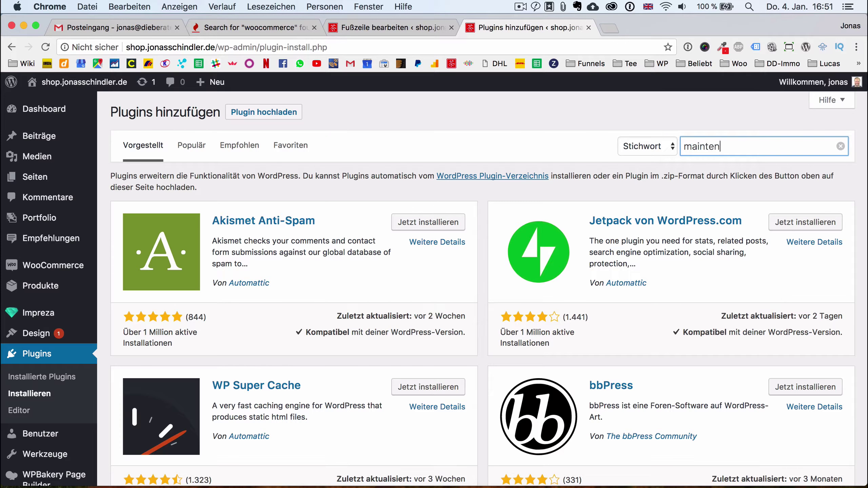
type("anc")
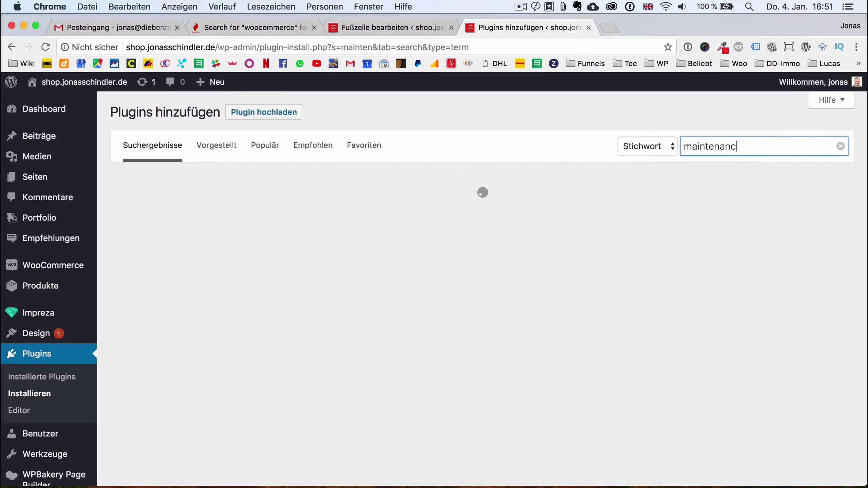
type("e")
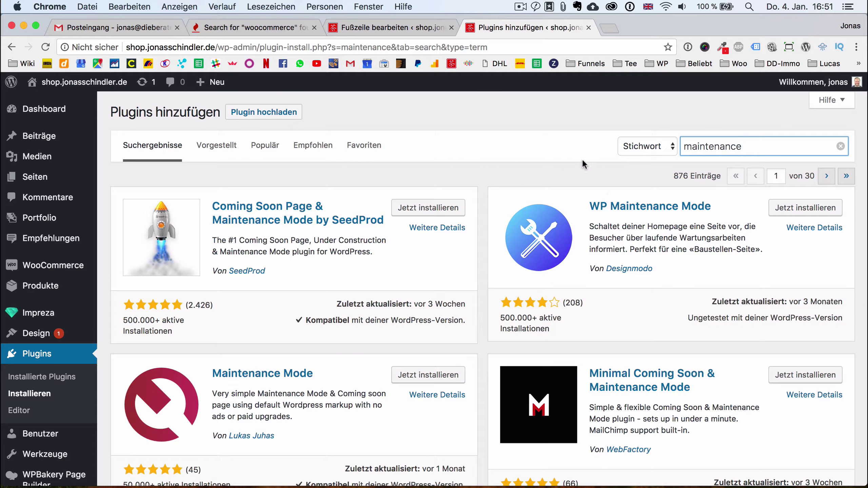
Compare the maintenance plugins in the search results by description, rating, number of installations and compatibility.
scroll(528, 362, "down", 5)
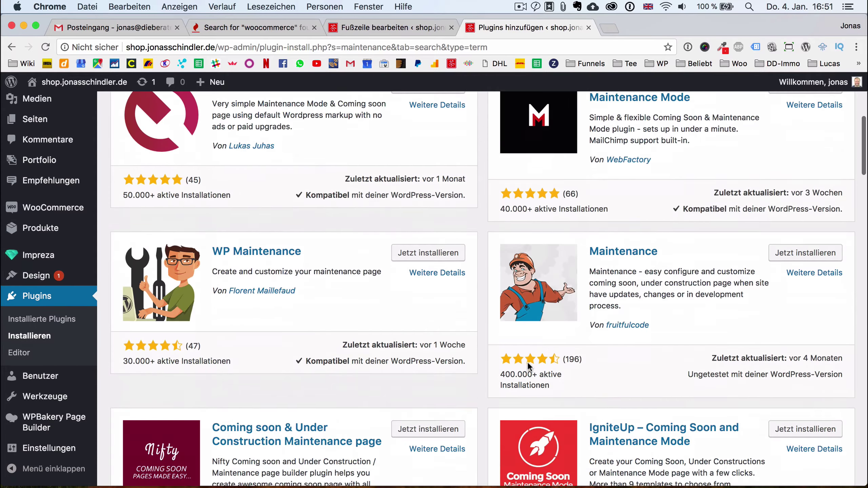
scroll(528, 361, "up", 5)
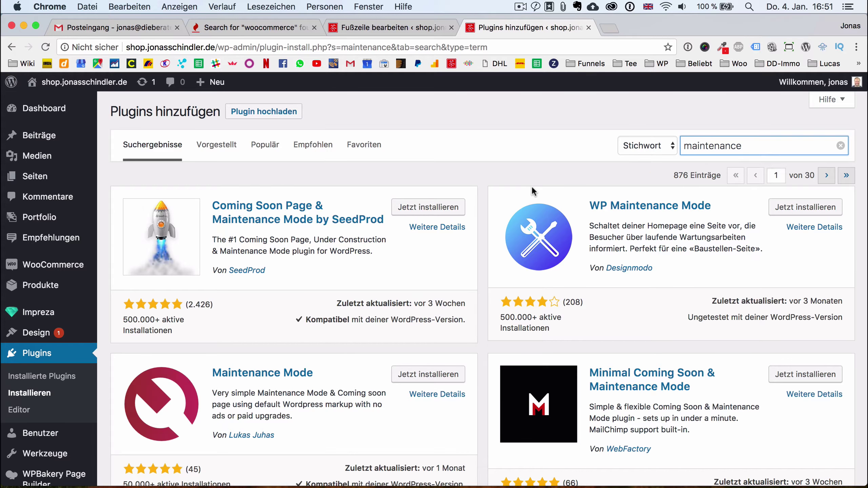
scroll(533, 192, "down", 8)
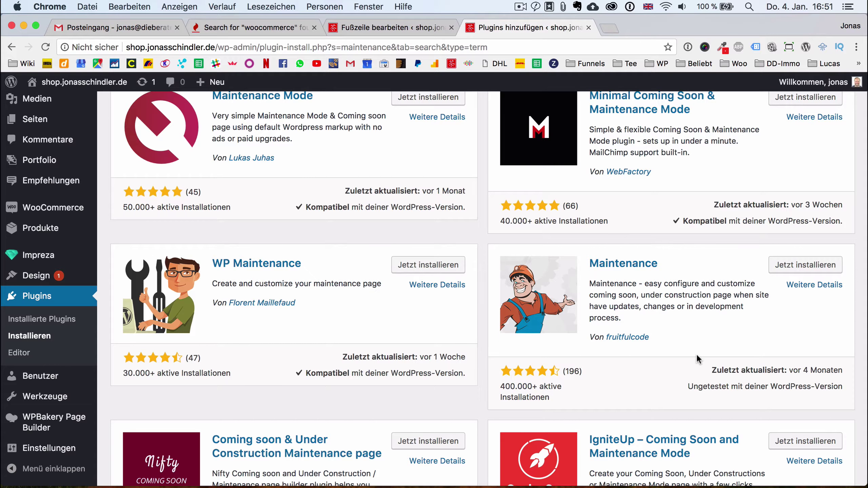
scroll(698, 359, "down", 2)
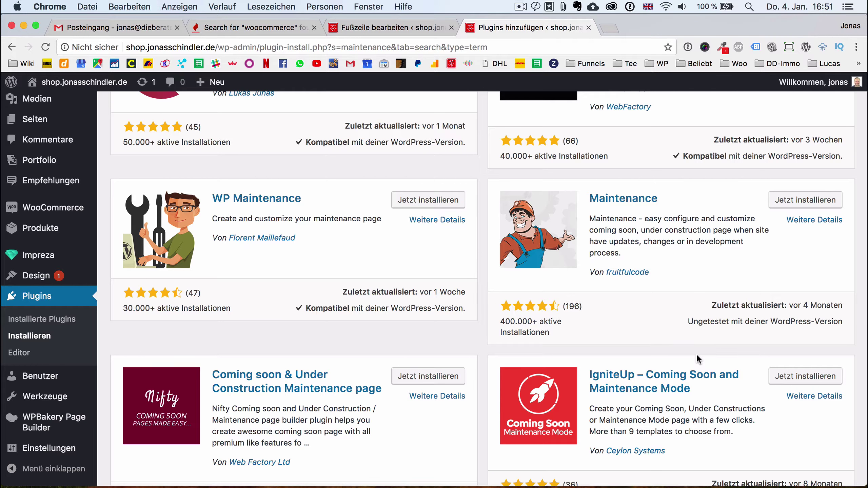
scroll(697, 356, "up", 3)
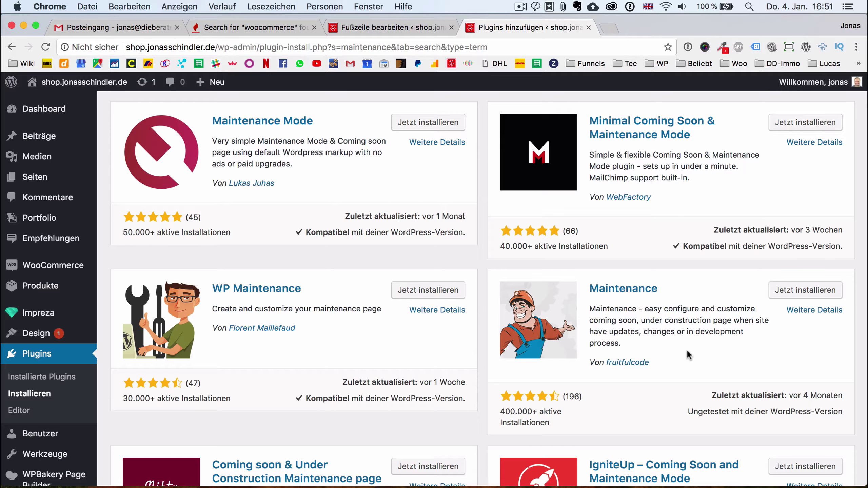
left_click_drag(645, 309, 746, 311)
left_click(741, 327)
scroll(741, 328, "up", 10)
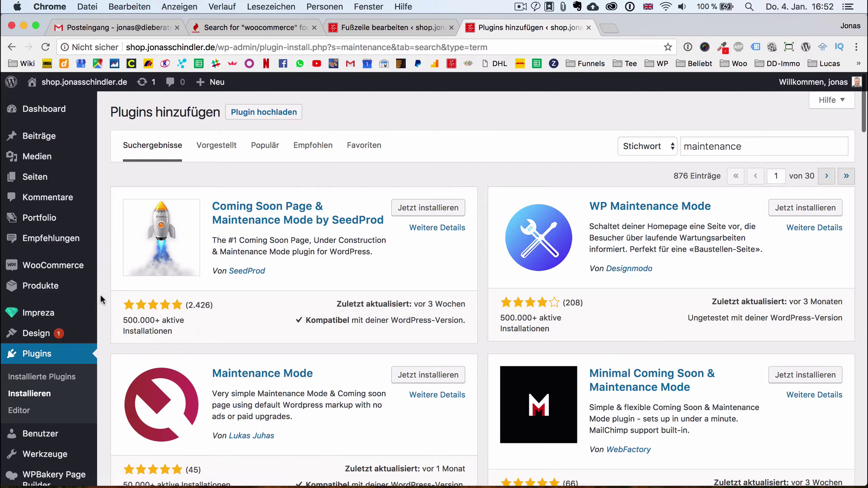
Open the general Impreza theme options and locate the Wartungsmodus setting.
mouse_move(72, 317)
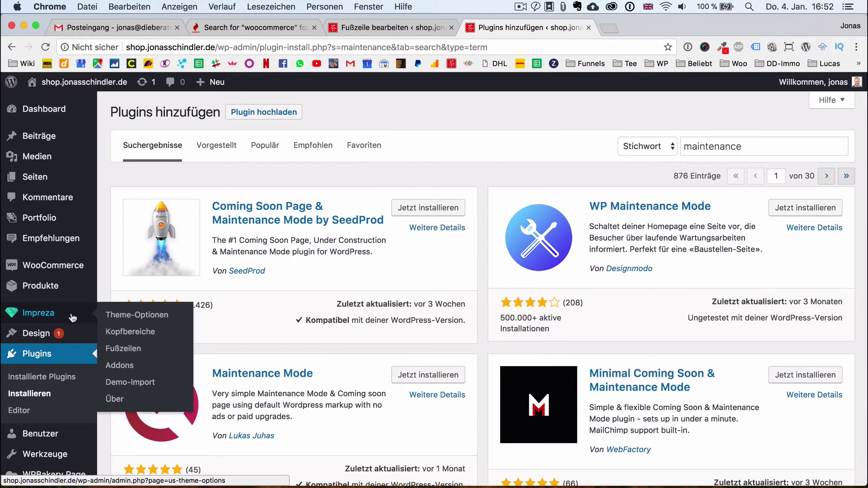
left_click(145, 318)
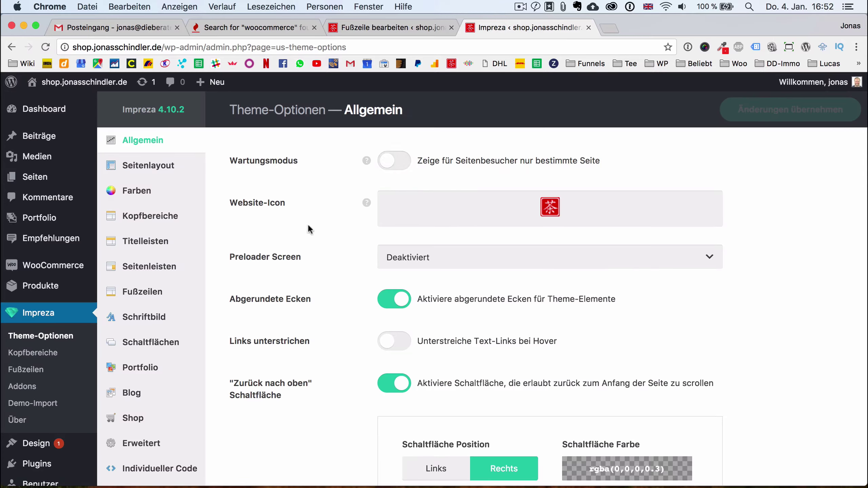
double_click(257, 159)
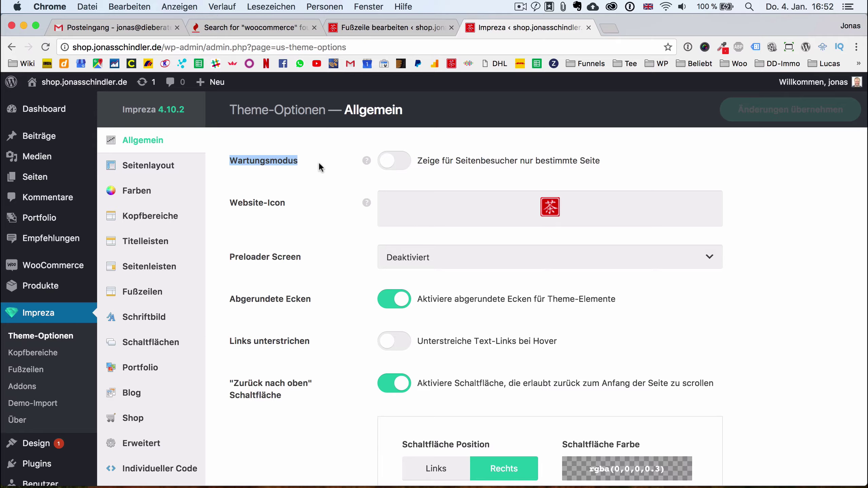
left_click(339, 145)
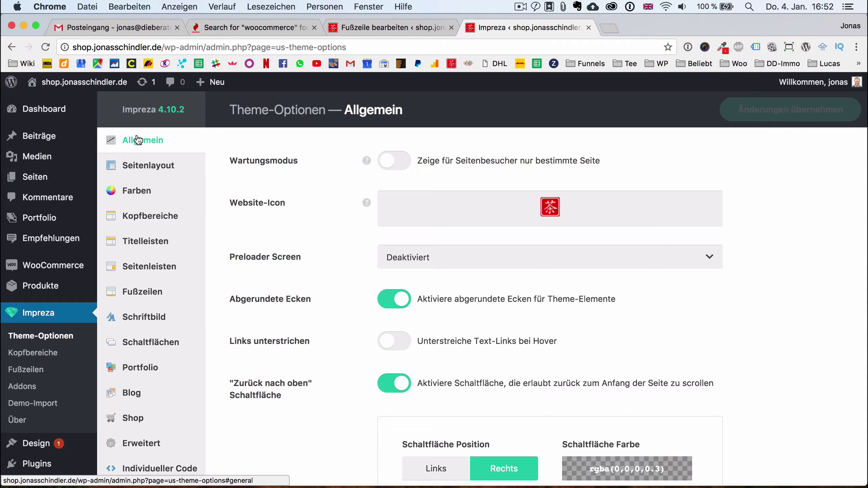
left_click(386, 160)
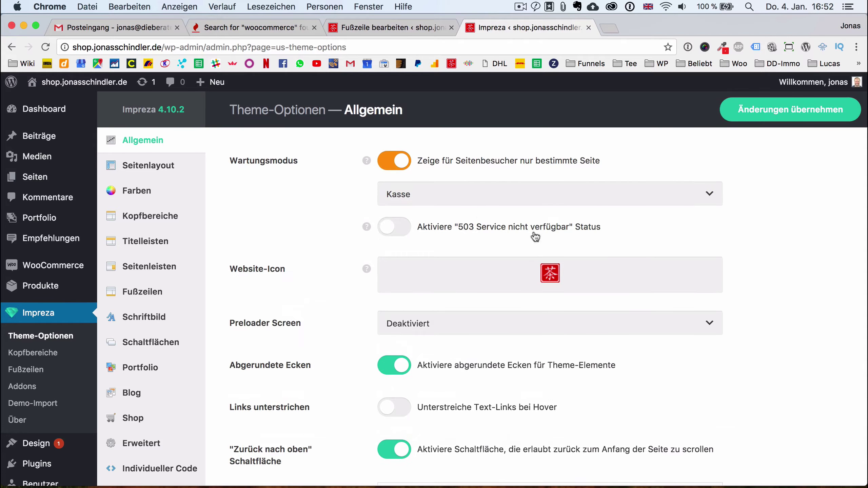
left_click(472, 192)
left_click(253, 212)
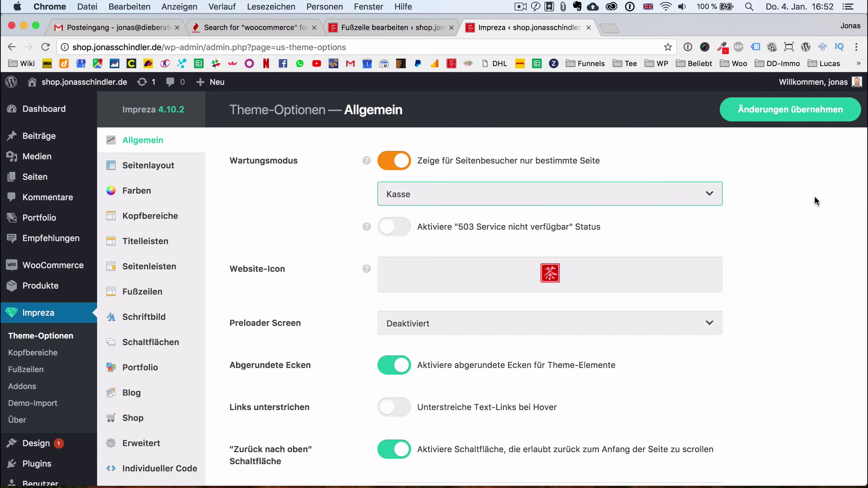
left_click(396, 163)
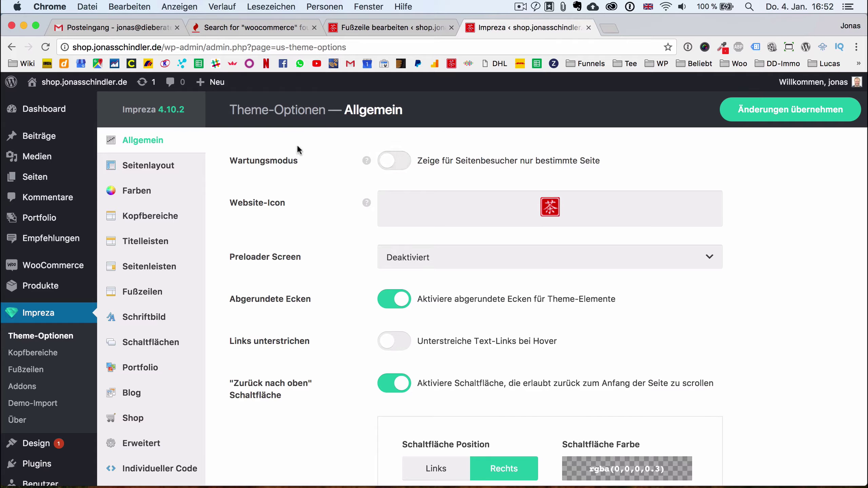
Open the site's page list in a separate browser tab, close the footer-editing tab, and start a new page without the welcome hint.
right_click(30, 184)
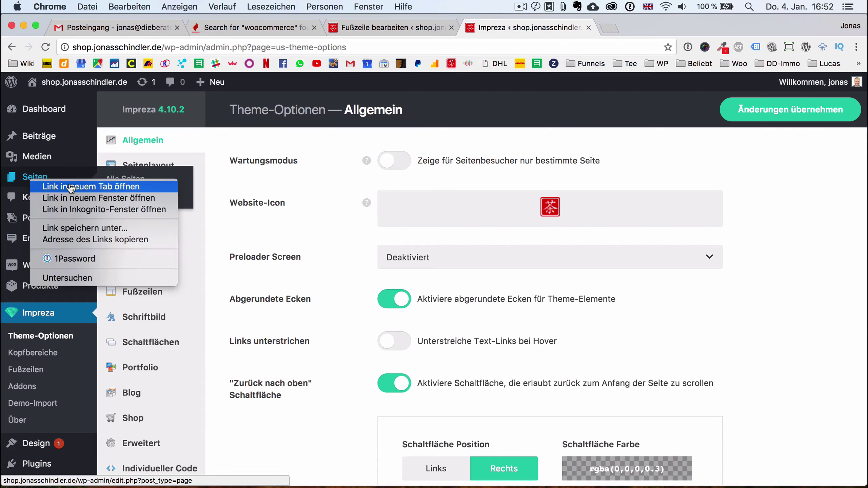
left_click(68, 190)
left_click(451, 28)
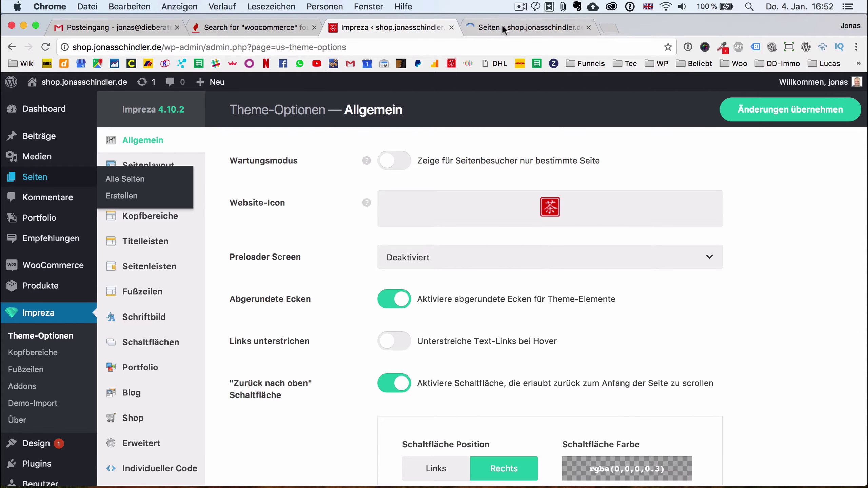
left_click(495, 23)
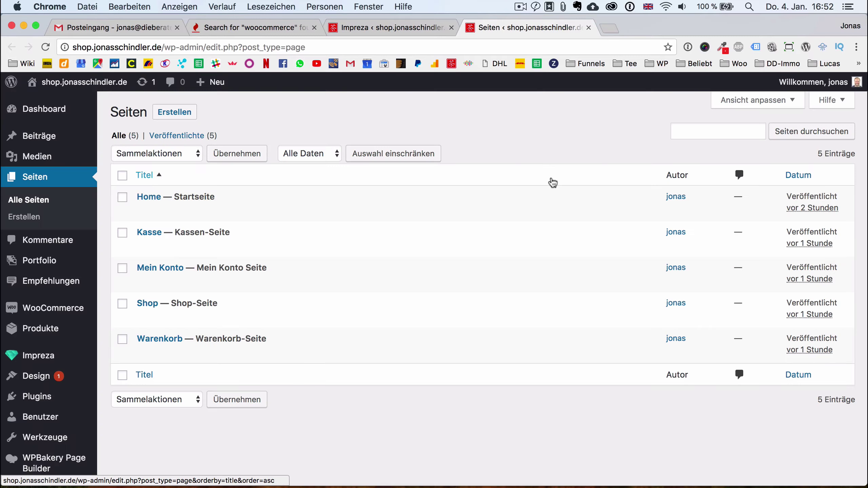
left_click(174, 112)
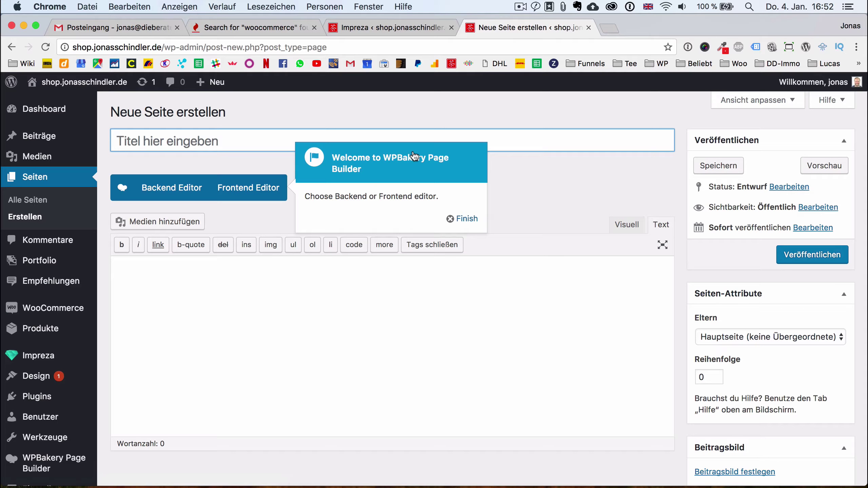
left_click(461, 219)
Title the new page "Maintenance".
left_click(344, 138)
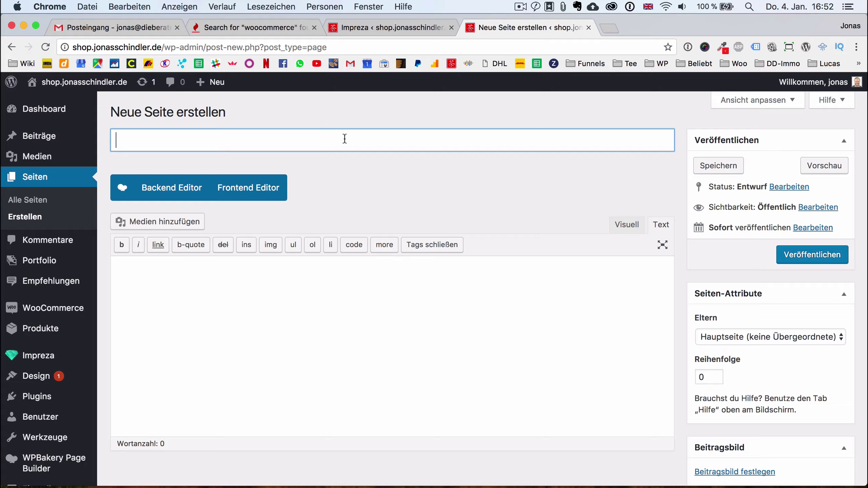
type("Maint")
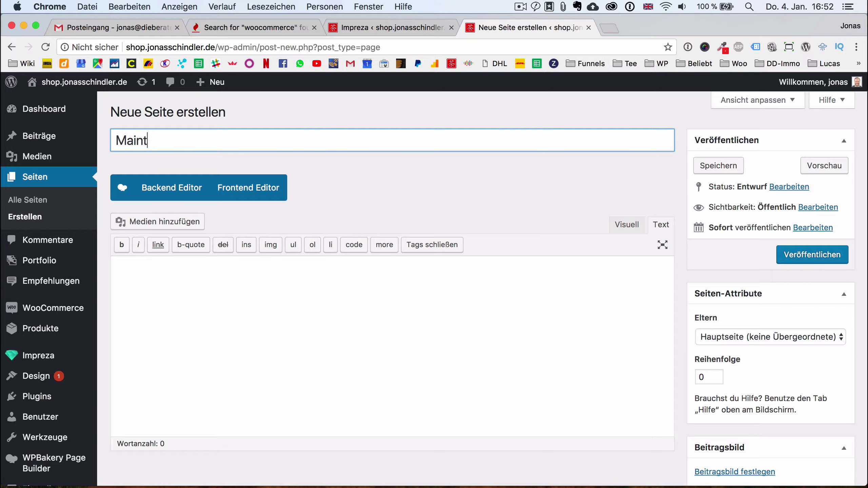
type("enanc")
key("BackSpace")
key("BackSpace")
type("ancde")
key("BackSpace")
key("BackSpace")
type("e")
left_click(380, 299)
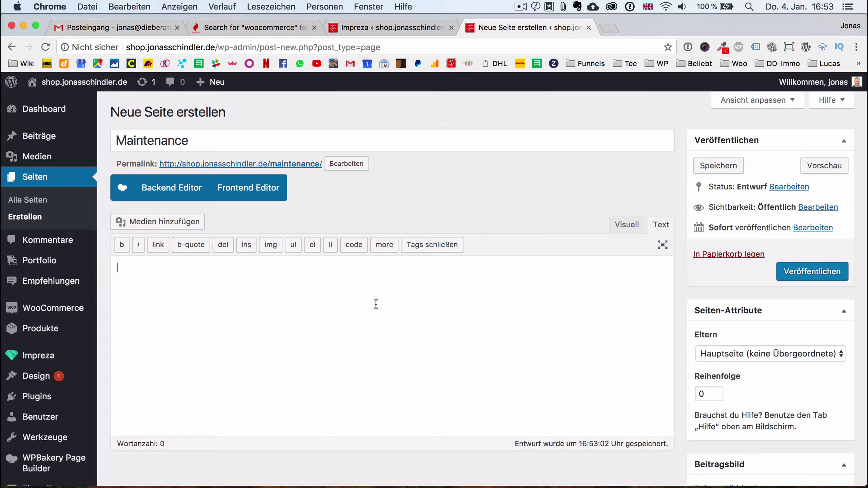
Switch the page to the WPBakery Backend Editor and add an empty row, dismissing the hint about rows and columns.
left_click(191, 200)
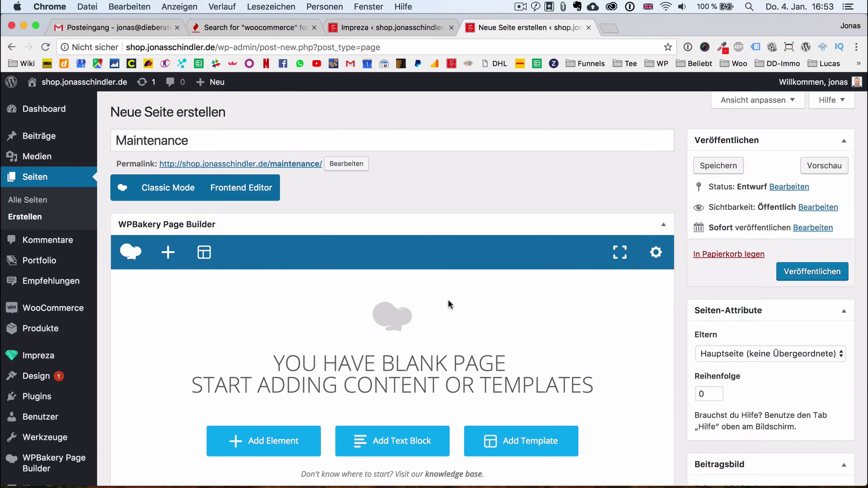
scroll(449, 300, "down", 3)
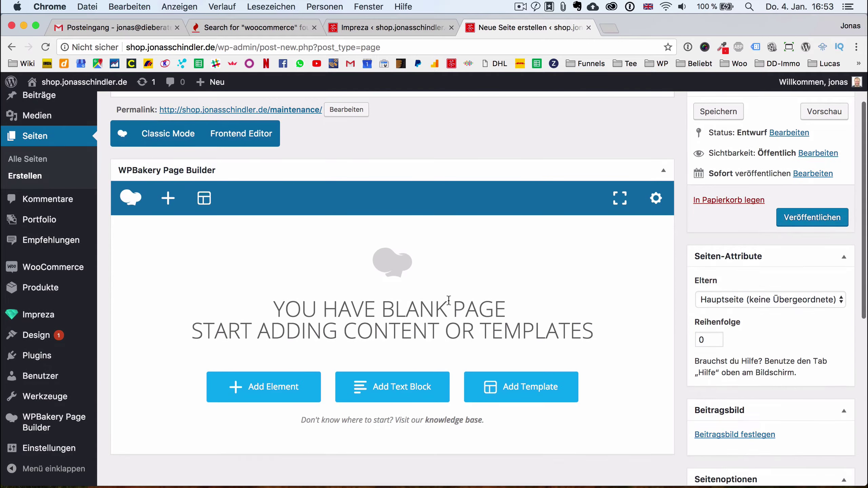
left_click(283, 388)
left_click(176, 194)
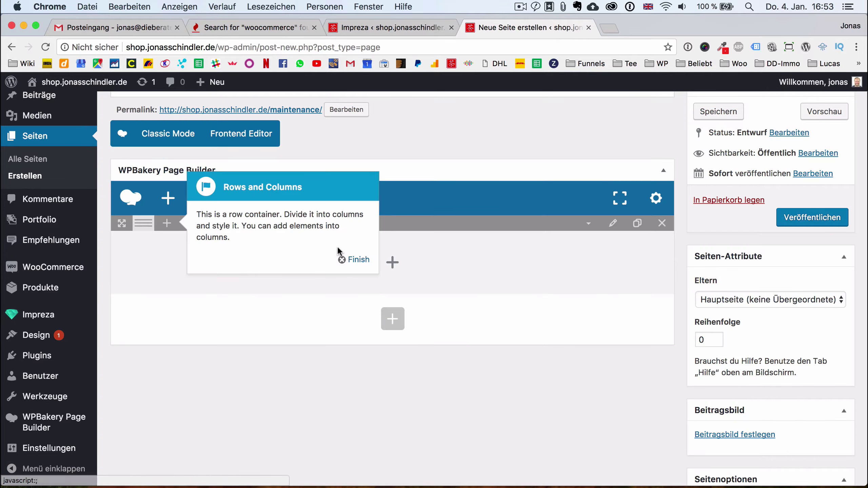
left_click(356, 257)
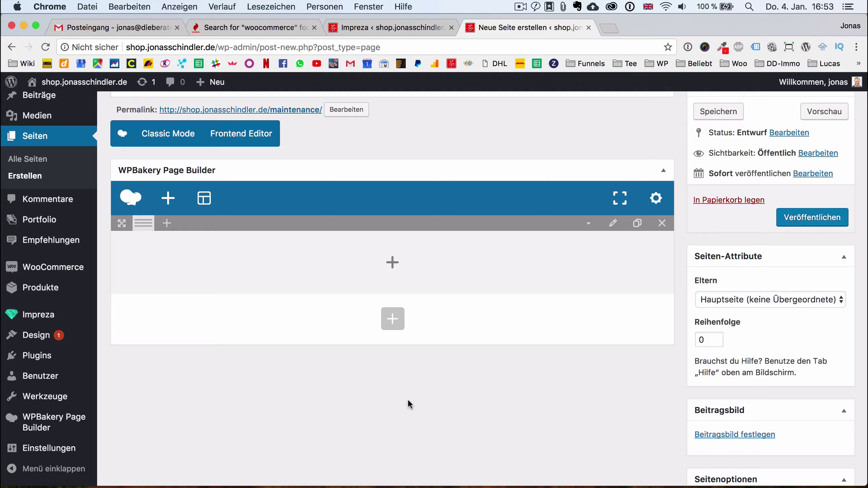
Add an Einzelnes Bild element to the empty row and assign it Teewald-Logo-Website.jpg from the media library.
left_click(389, 261)
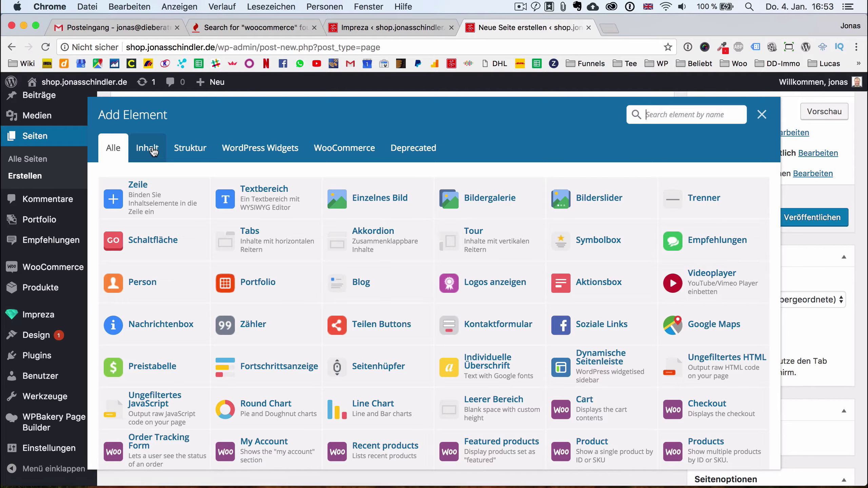
left_click(410, 195)
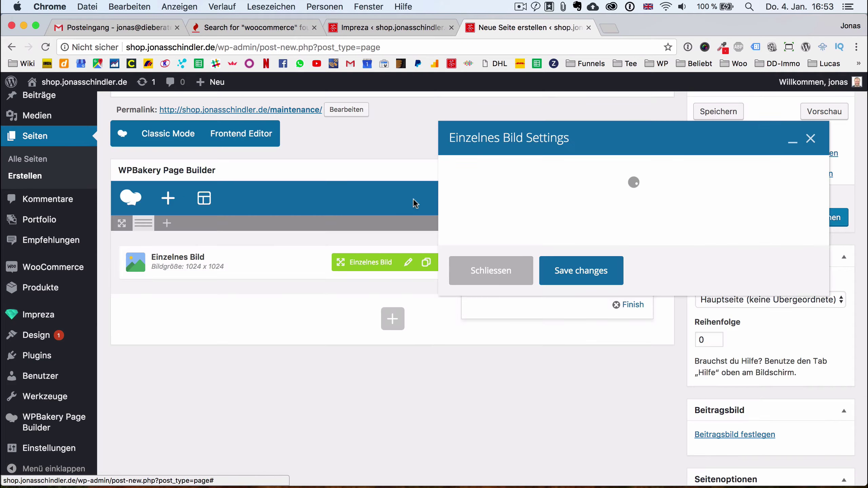
left_click(489, 241)
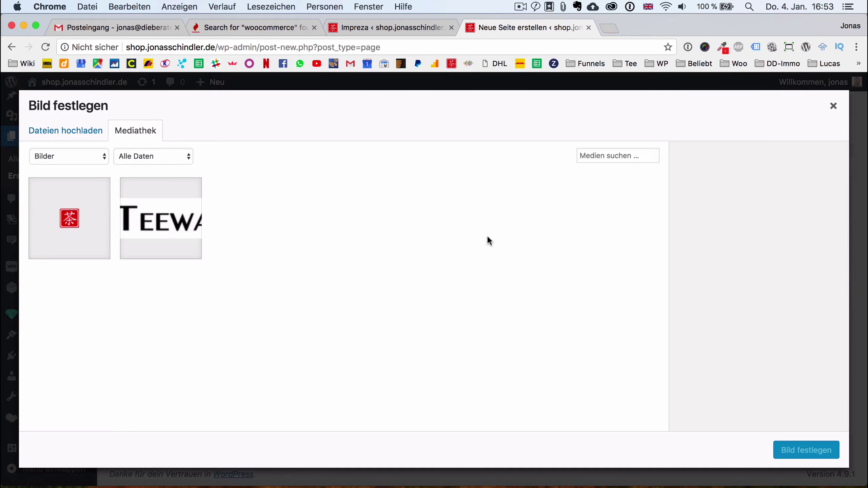
left_click(156, 219)
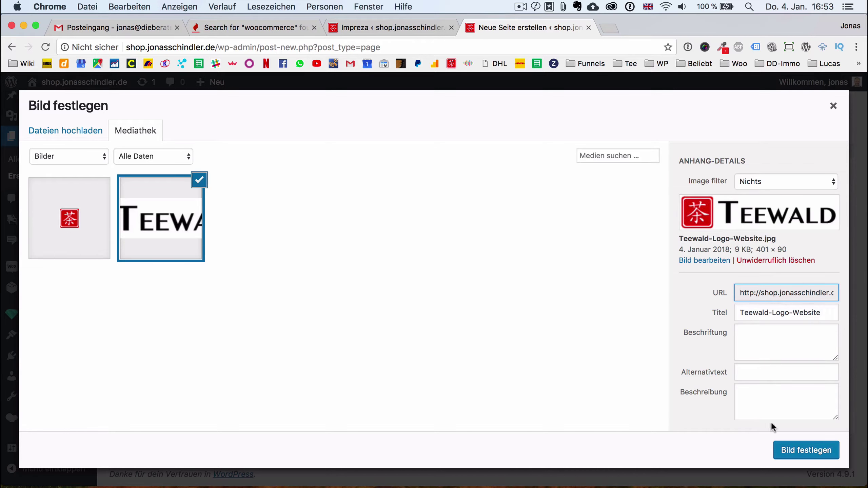
left_click(803, 450)
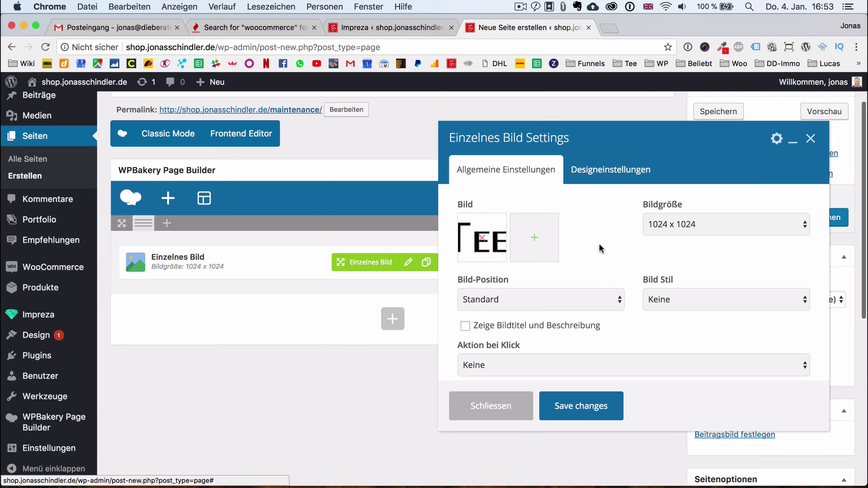
Set the logo image to Vollständige Größe with Zentriert position, save the element, and dismiss the hint about control elements.
left_click(688, 230)
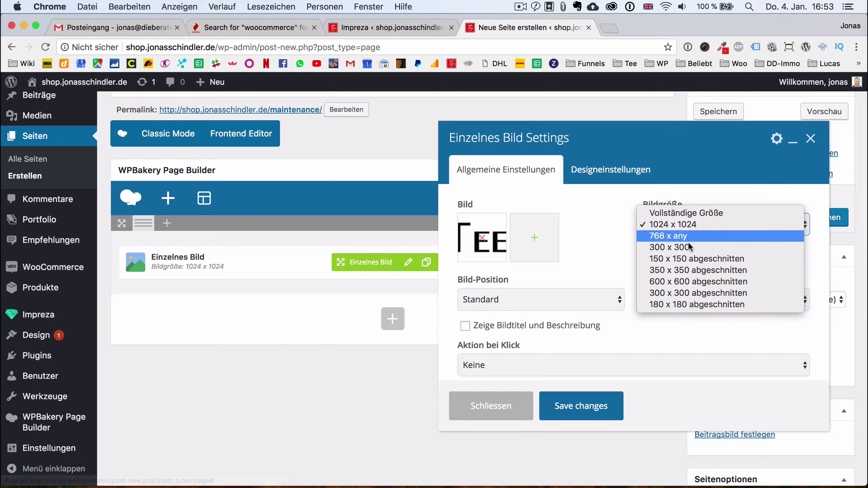
left_click(680, 214)
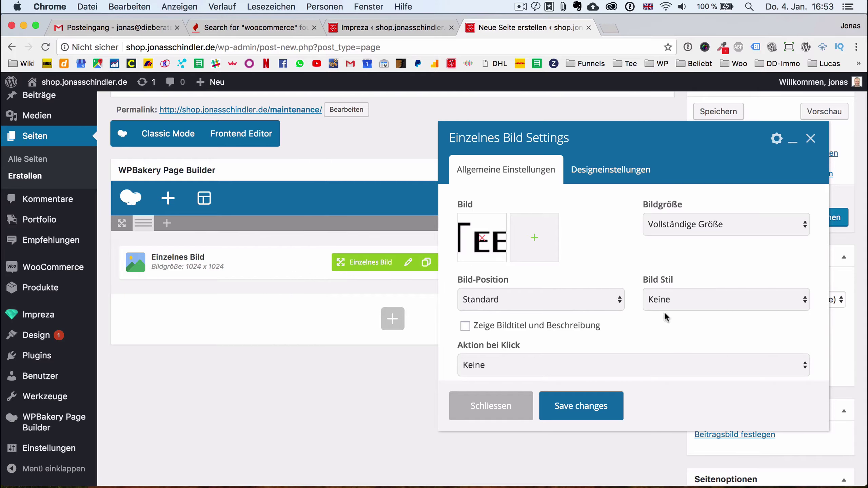
left_click(670, 301)
left_click(586, 298)
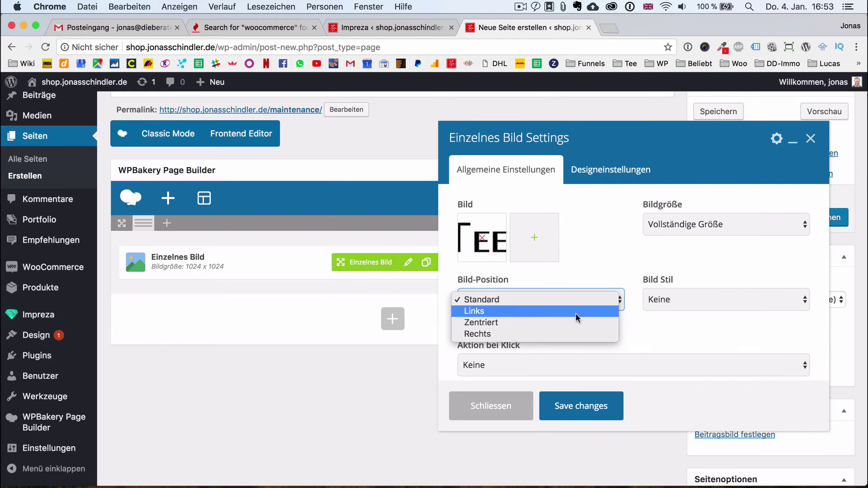
left_click(585, 322)
left_click(582, 401)
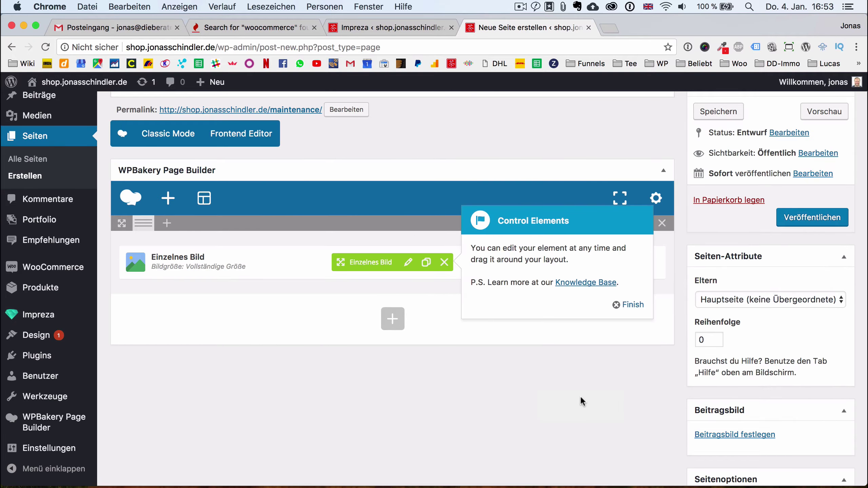
left_click(622, 307)
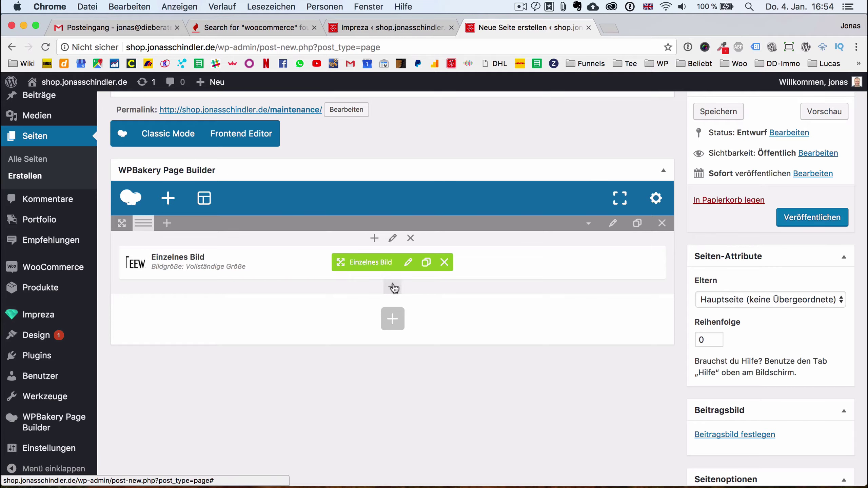
Add a Textbereich in a new row below the logo reading "Unsere Website geht am 17. Januar 2018 online. Seien Sie gespannt.".
left_click(392, 321)
left_click(261, 192)
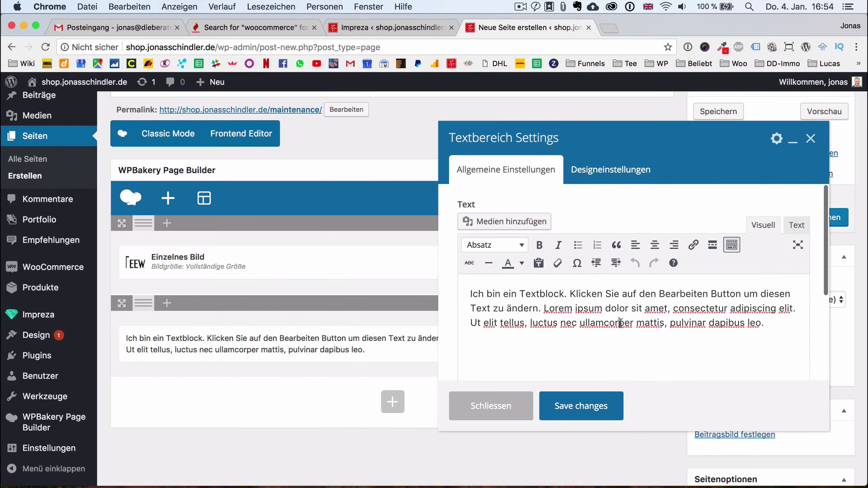
triple_click(620, 323)
type("Unsere Se")
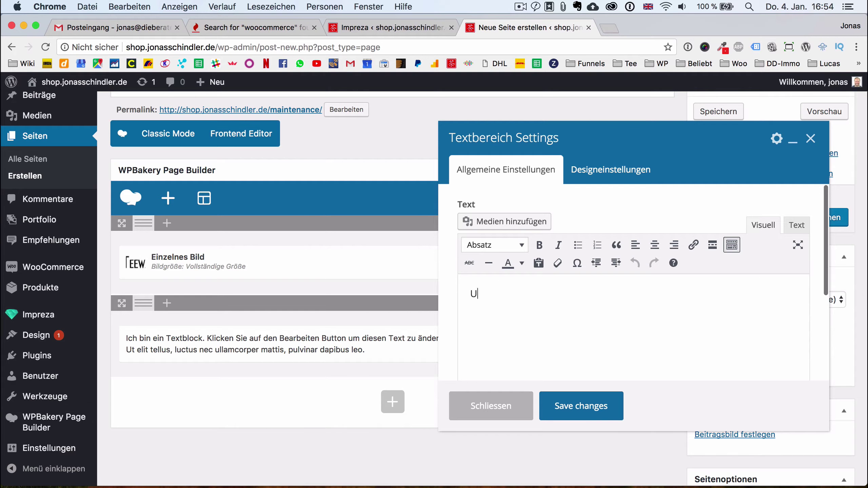
key("BackSpace")
key("BackSpace")
type("Website geg")
key("BackSpace")
type("ht in wenige")
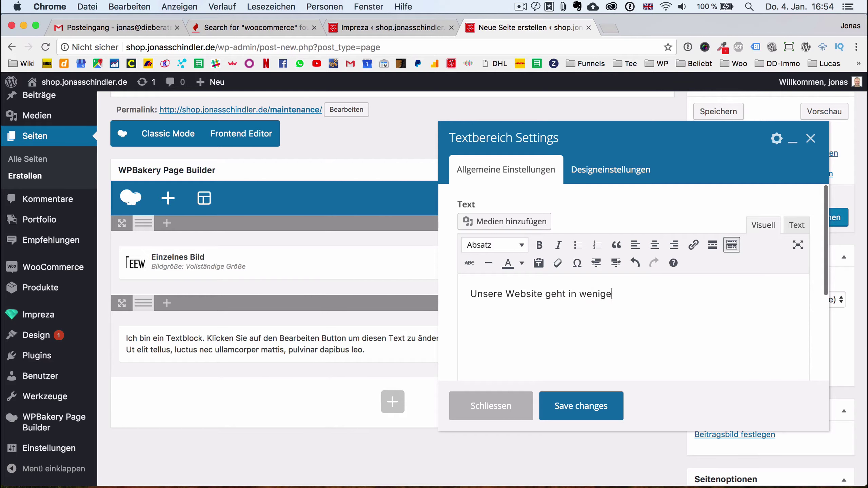
left_click_drag(568, 294, 700, 295)
type("am")
type(" 17.01.")
key("BackSpace")
key("BackSpace")
key("BackSpace")
type("Januar 201")
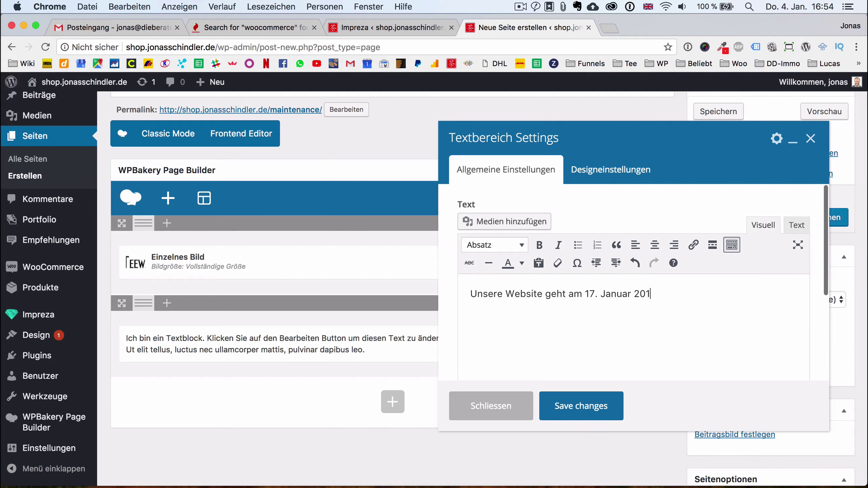
type("8 online. Seien Sie gespannt.")
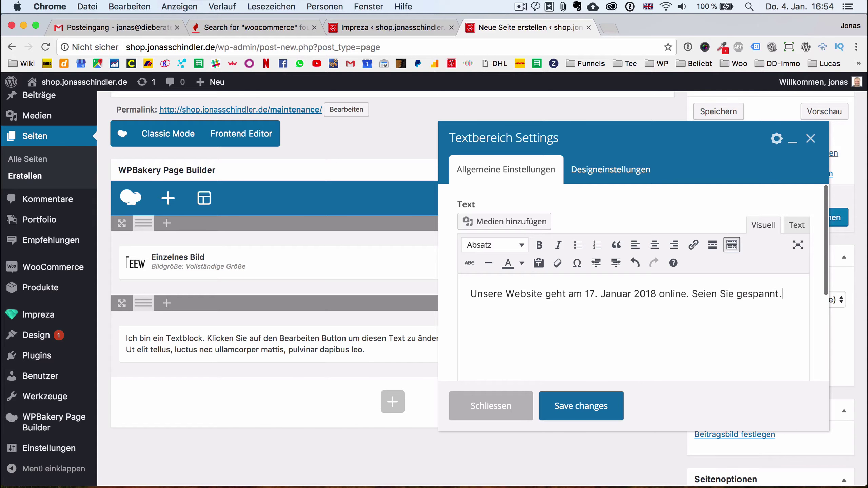
left_click(607, 408)
Center the launch announcement text, format it as Überschrift 4, and save the text block.
left_click(403, 337)
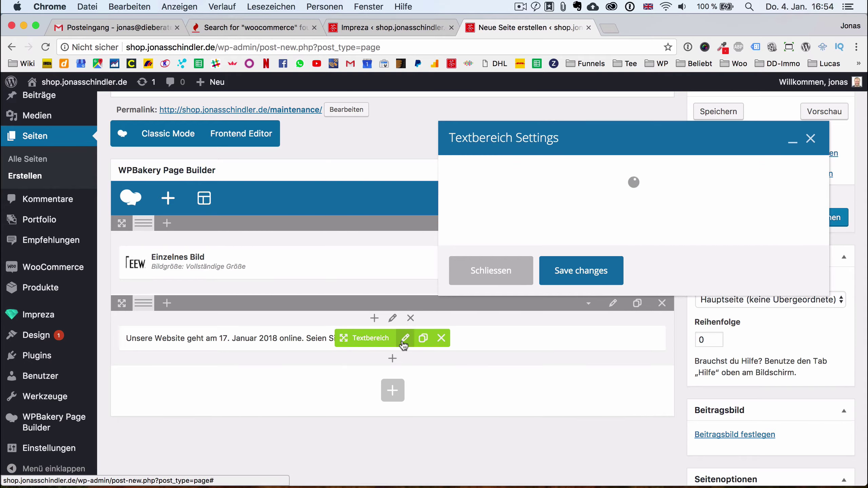
triple_click(612, 294)
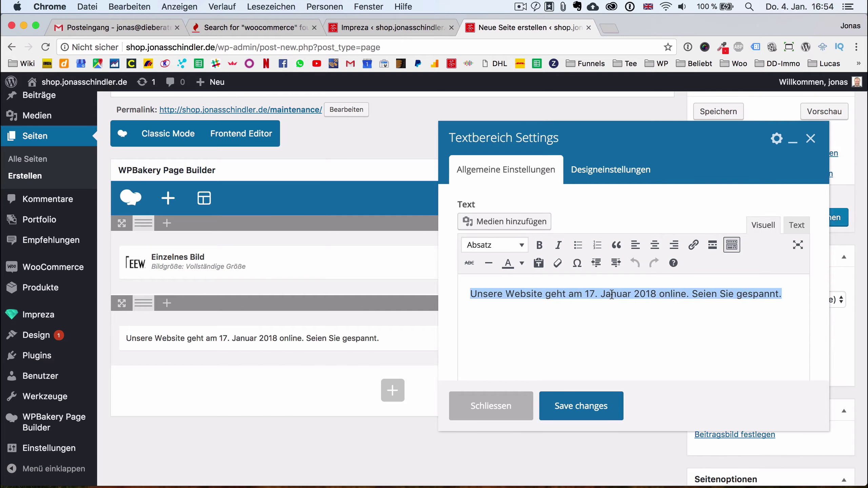
left_click(653, 247)
left_click(515, 245)
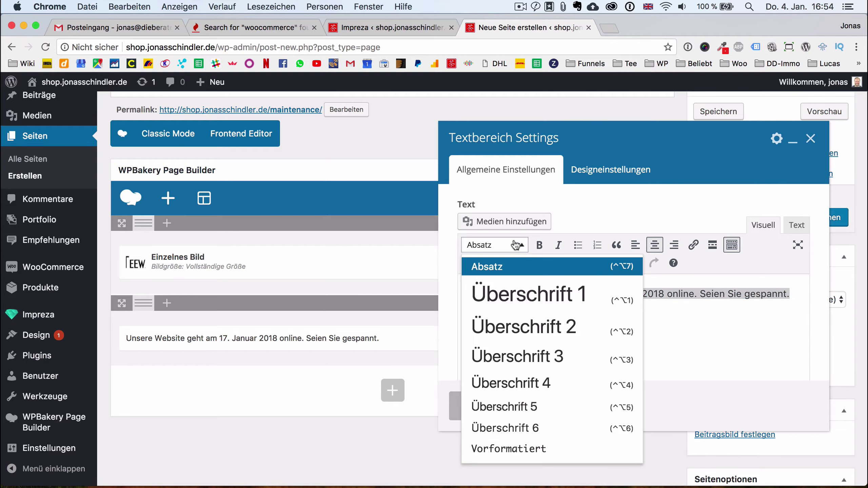
left_click(504, 393)
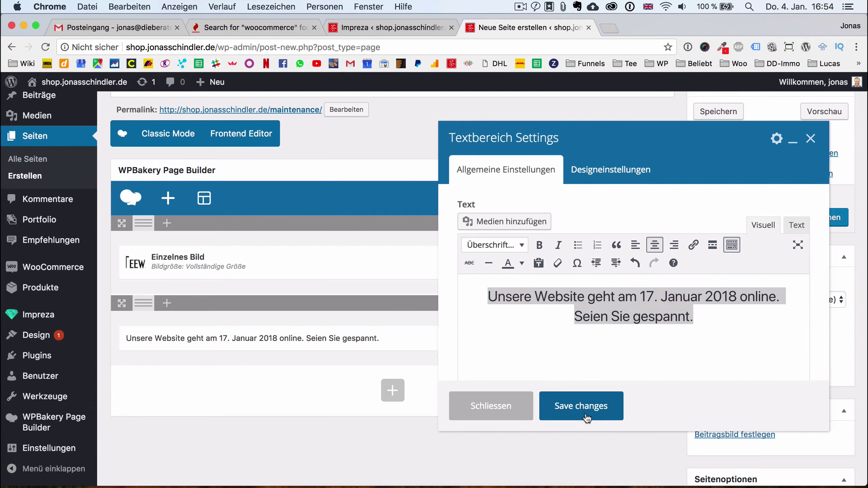
left_click(584, 414)
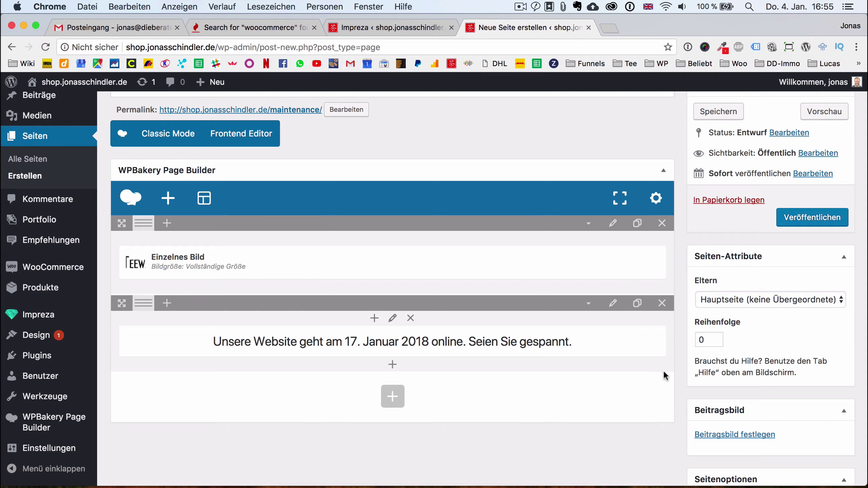
Save the Maintenance page as a draft.
scroll(680, 382, "down", 3)
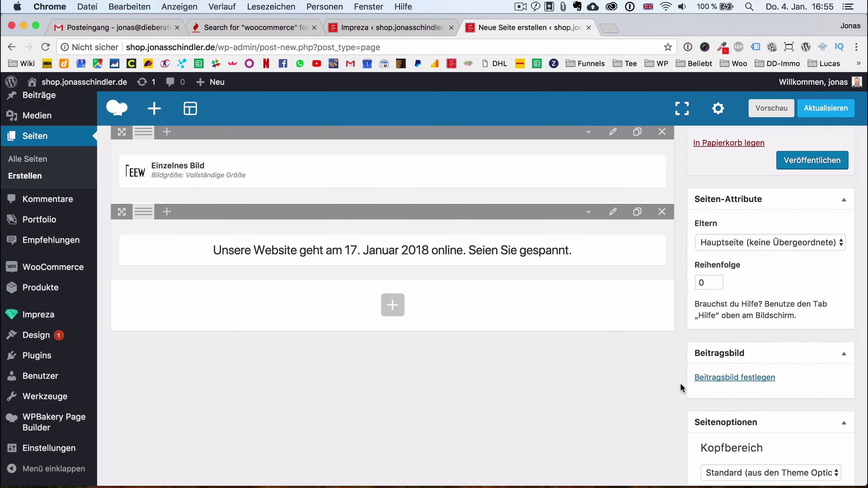
scroll(680, 382, "up", 4)
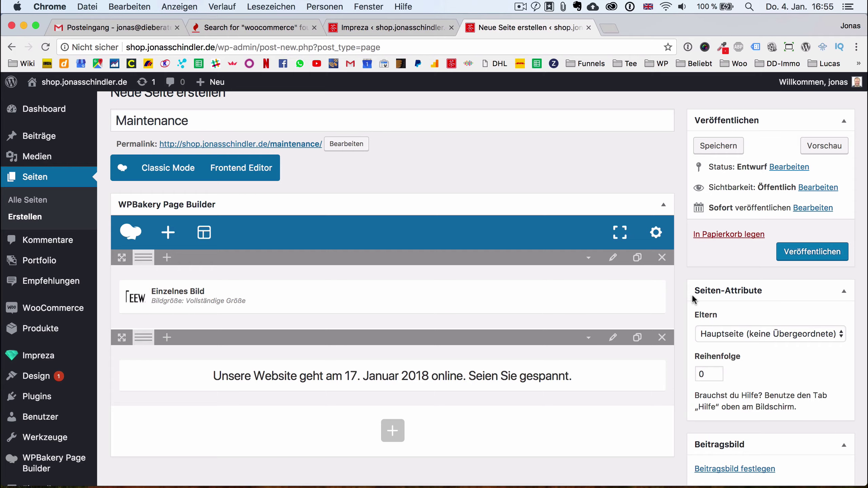
left_click(719, 146)
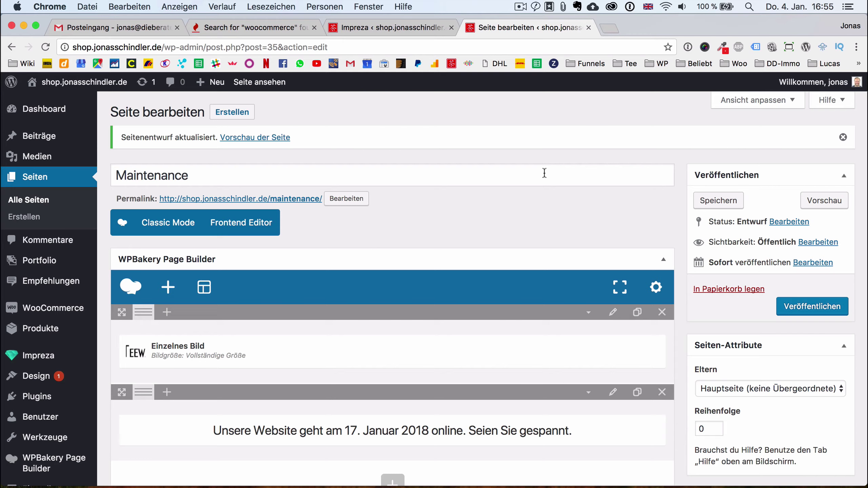
Try to enable Wartungsmodus in the reloaded Impreza theme options with Maintenance as the page shown to visitors.
left_click(382, 25)
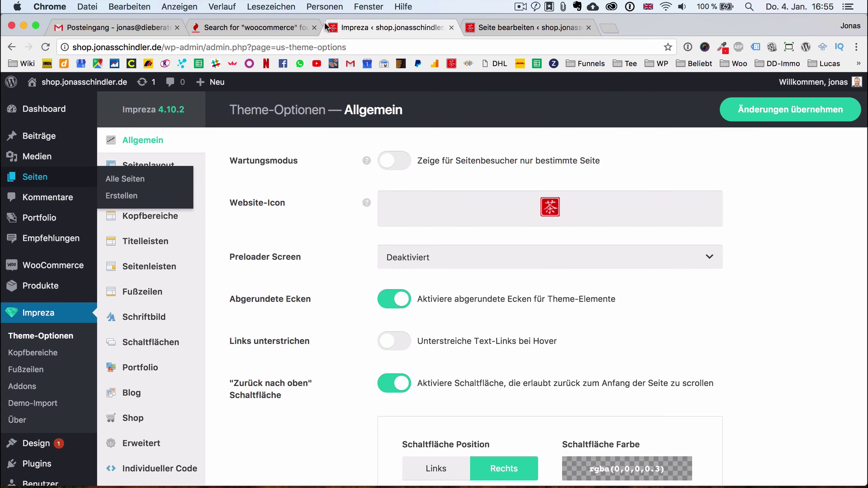
left_click(46, 48)
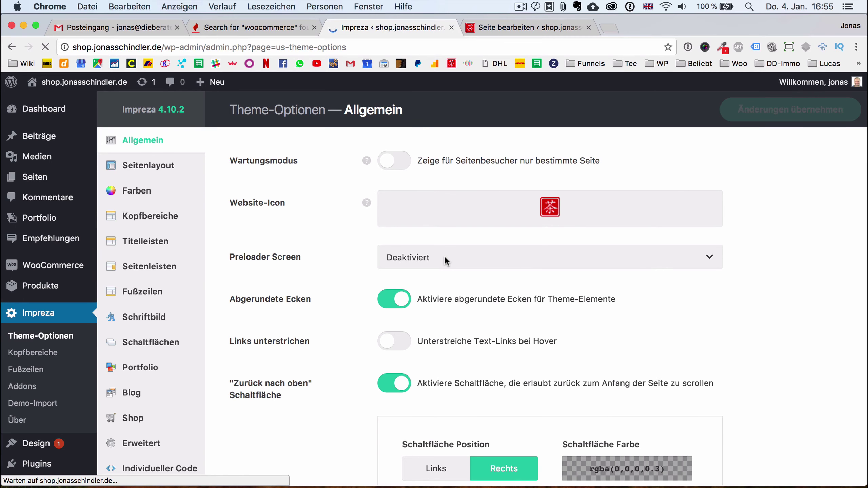
left_click(394, 165)
left_click(421, 195)
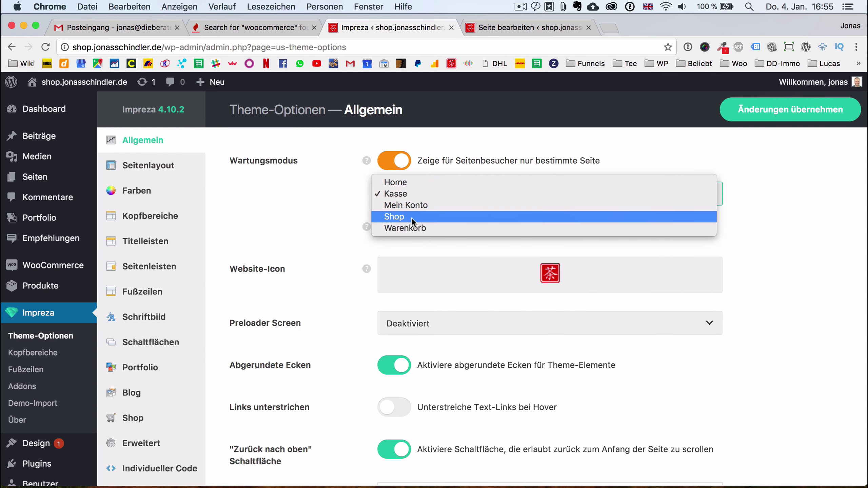
left_click(427, 128)
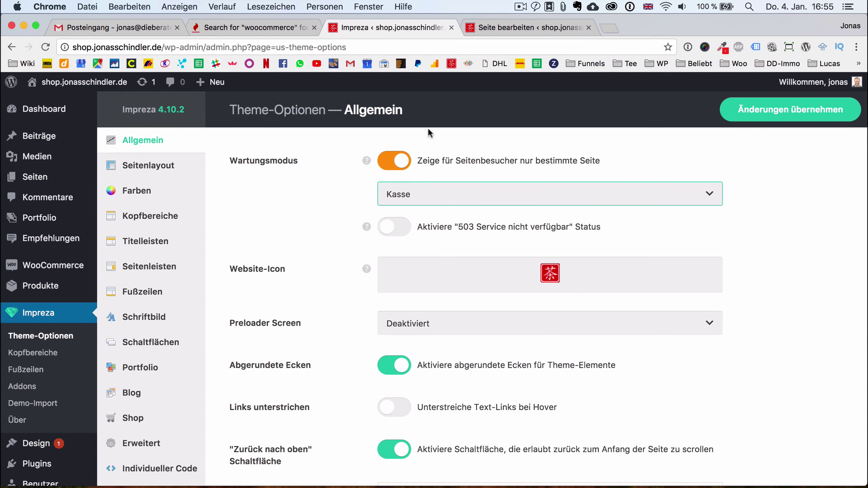
left_click(452, 198)
left_click(469, 134)
Return to the Maintenance page's editor and publish the page.
left_click(476, 29)
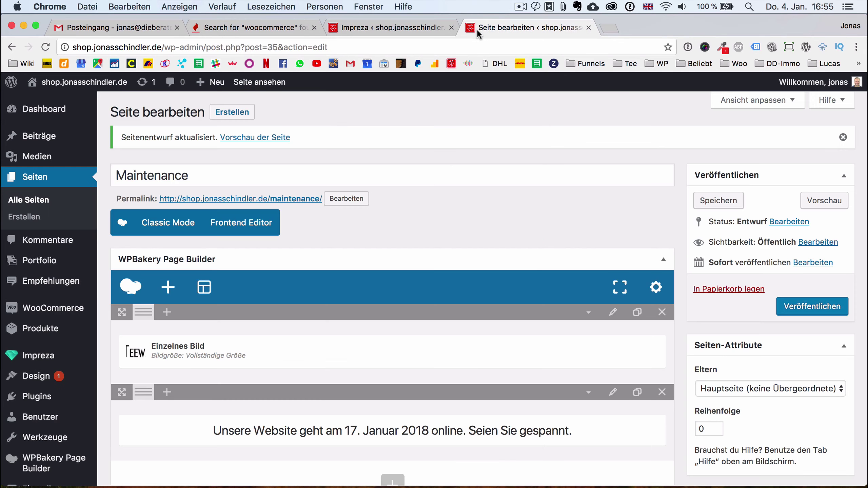
left_click(801, 309)
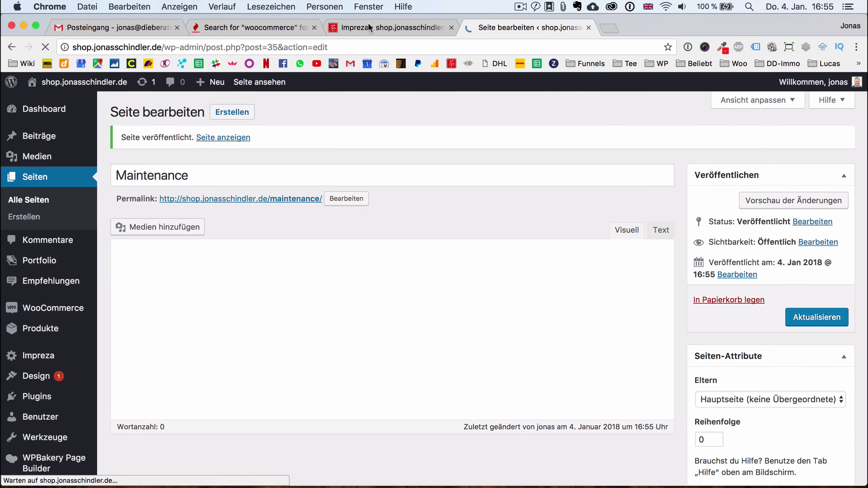
Enable Wartungsmodus in the reloaded Impreza theme options, choose Maintenance as the page shown to visitors, and save the changes.
left_click(368, 23)
left_click(45, 47)
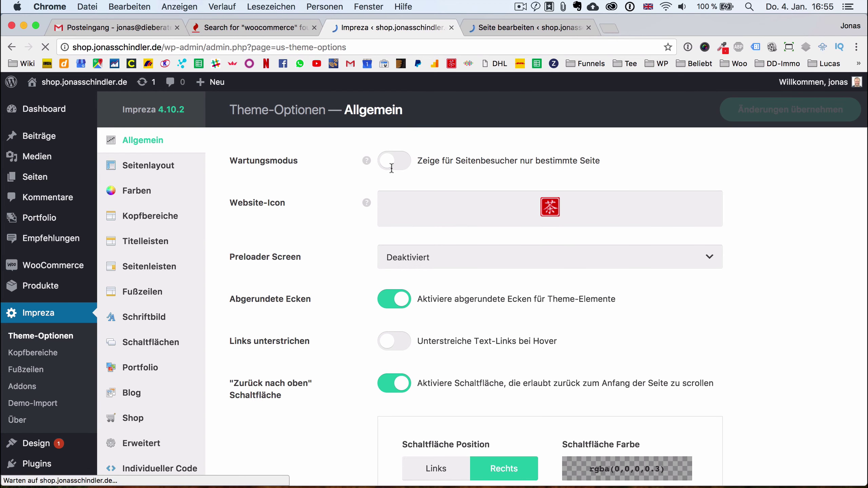
left_click(393, 161)
left_click(453, 195)
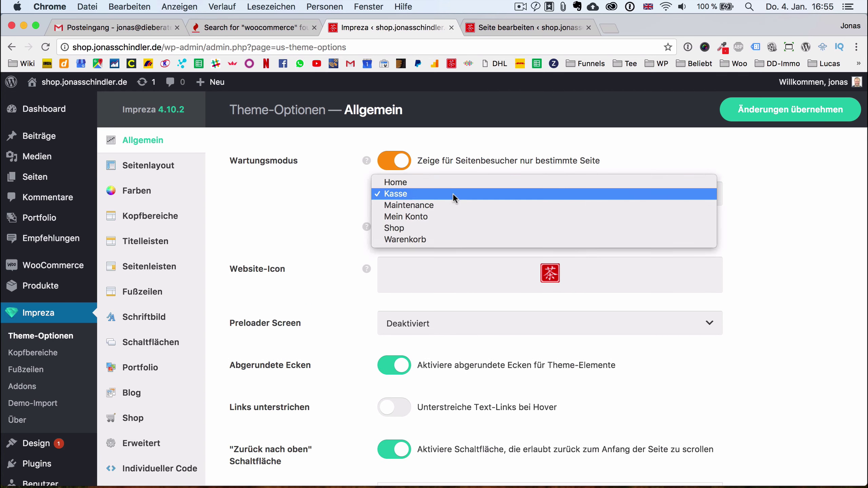
left_click(440, 205)
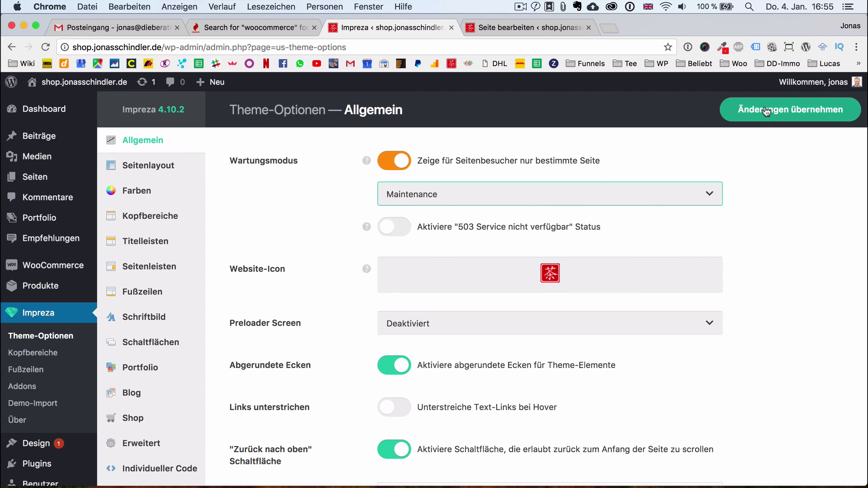
left_click(766, 110)
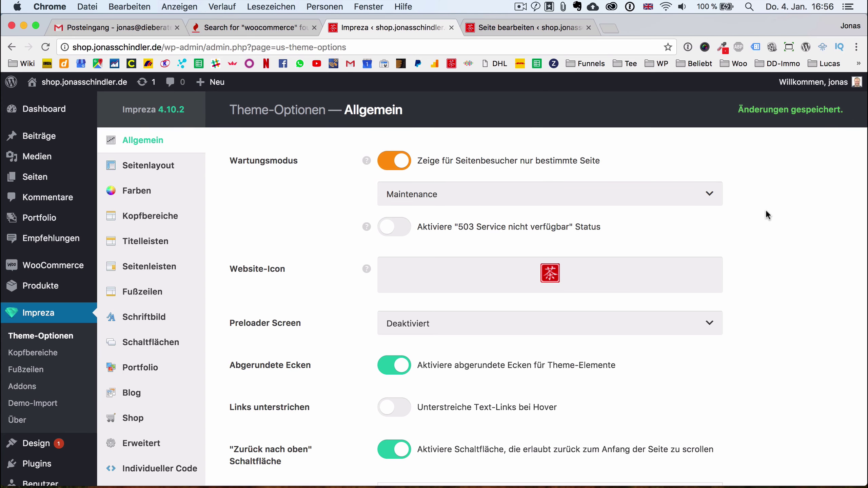
left_click(482, 28)
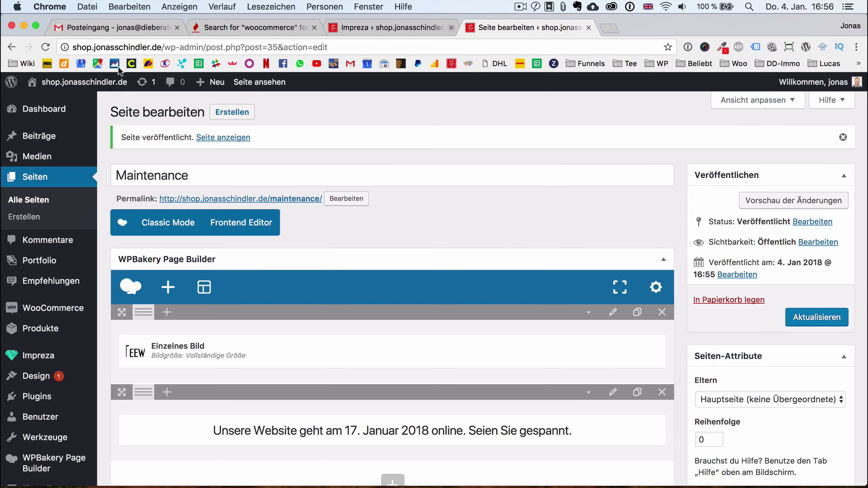
mouse_move(74, 82)
left_click(389, 29)
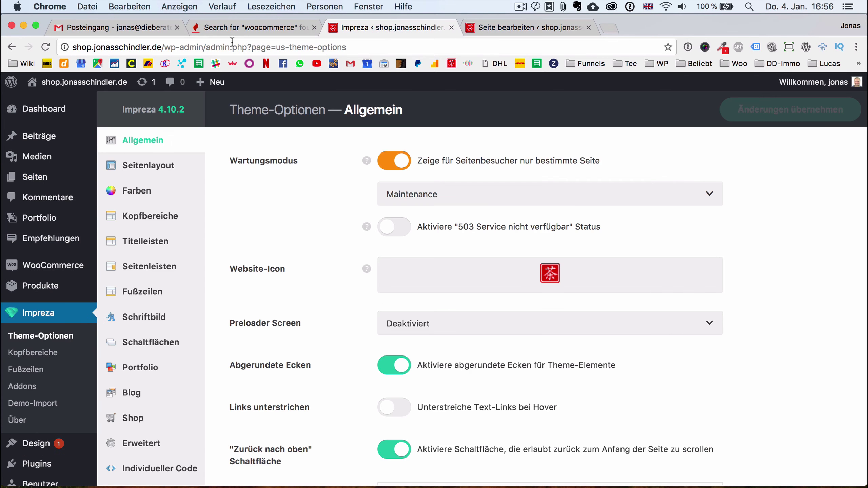
Copy the shop's domain, load it in a new incognito window to check what visitors see, and close that window.
left_click_drag(163, 47, 72, 47)
key("super+c")
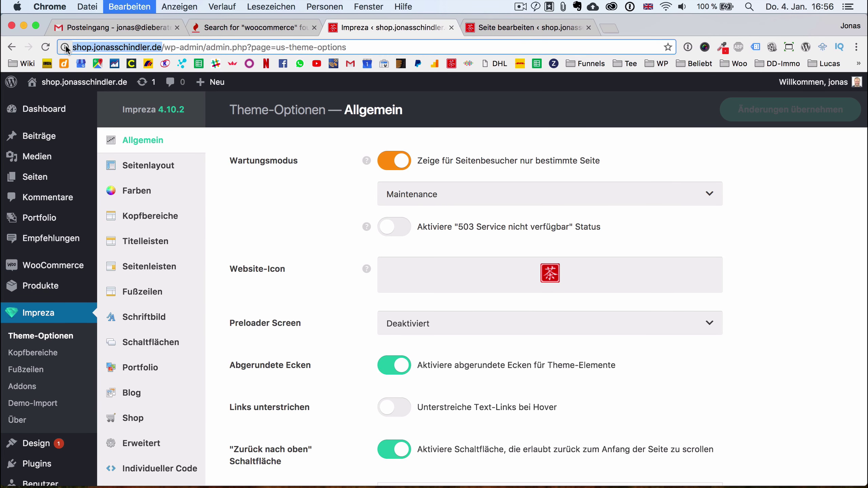
left_click(516, 28)
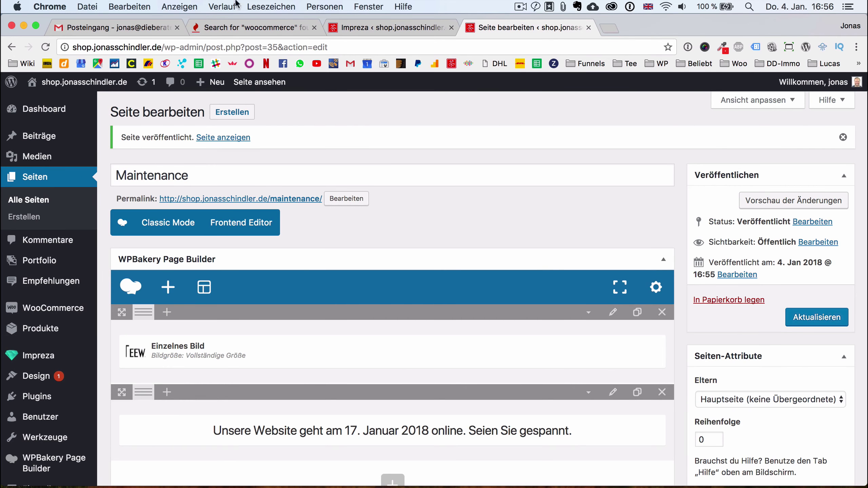
left_click(87, 6)
left_click(89, 44)
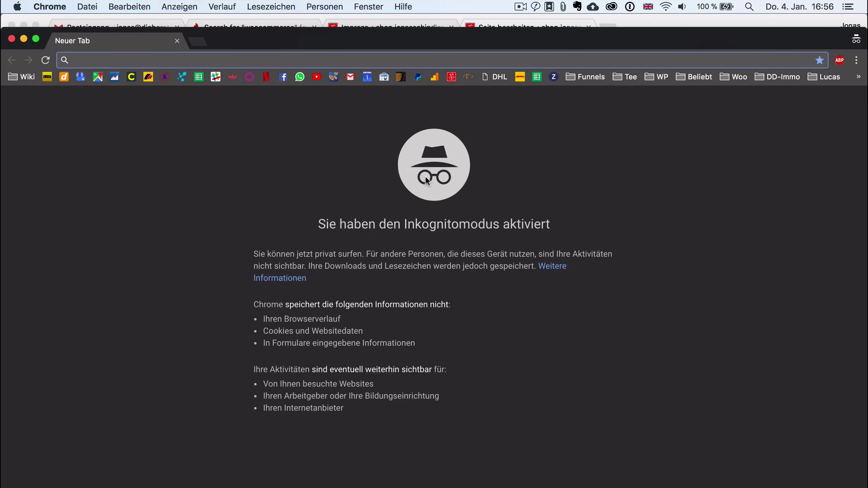
left_click_drag(377, 42, 378, 28)
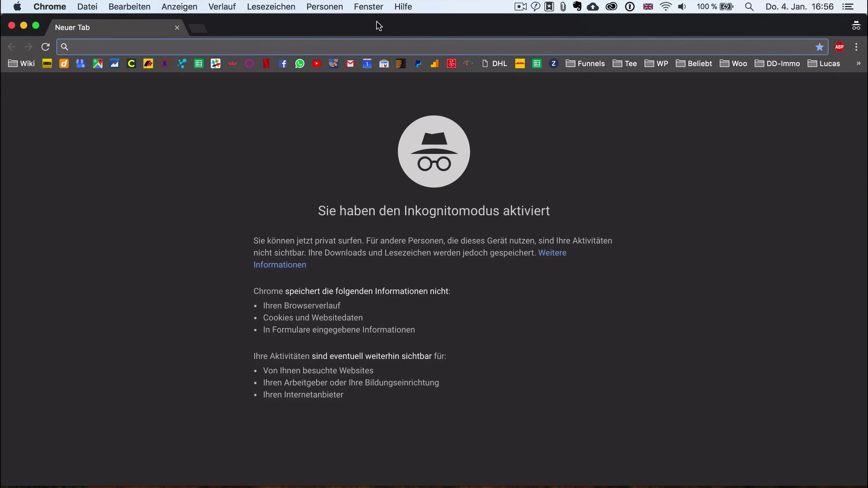
key("super+v")
key("Return")
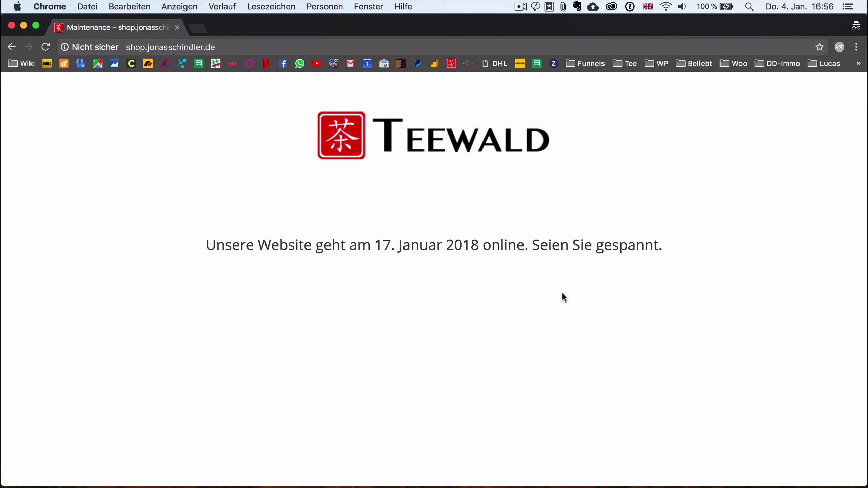
left_click(11, 26)
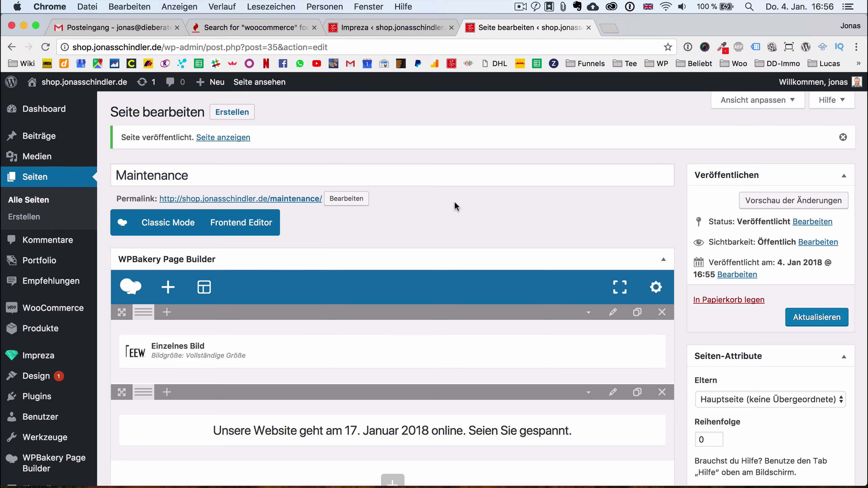
scroll(684, 294, "down", 8)
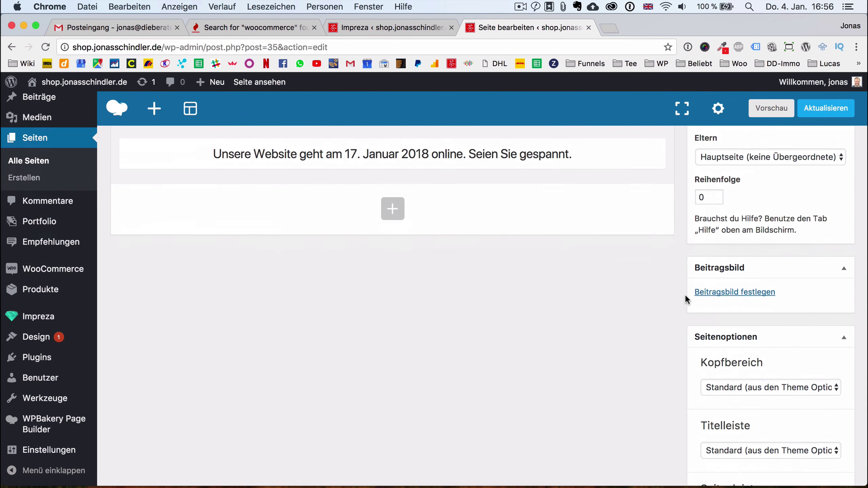
scroll(685, 294, "up", 8)
Return to the Impreza theme options, read the help for the "503 Service nicht verfügbar" status, leave it disabled and save the changes.
left_click(389, 28)
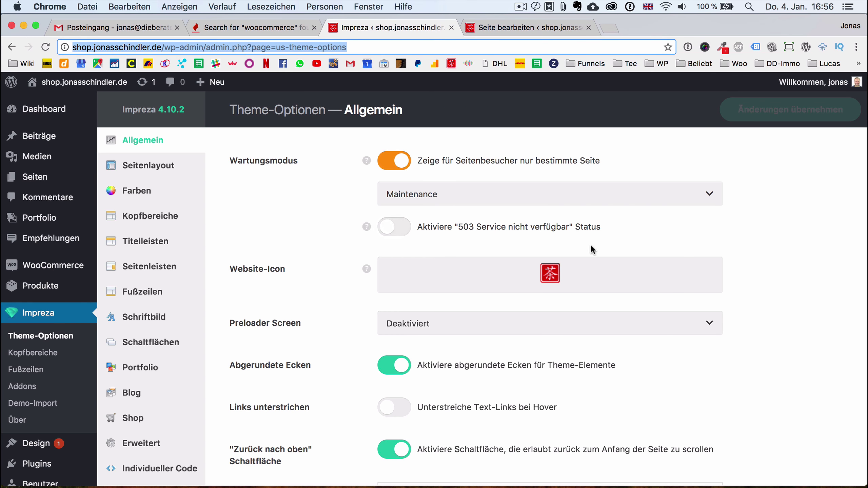
left_click(399, 235)
left_click(400, 235)
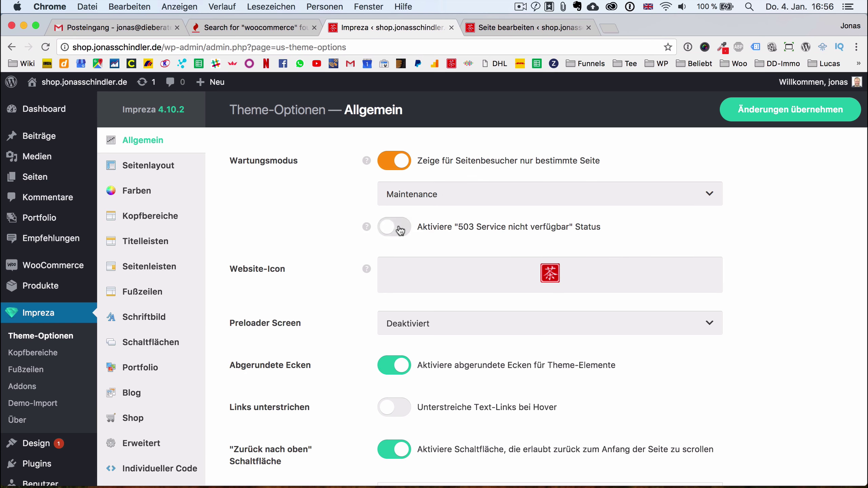
mouse_move(366, 227)
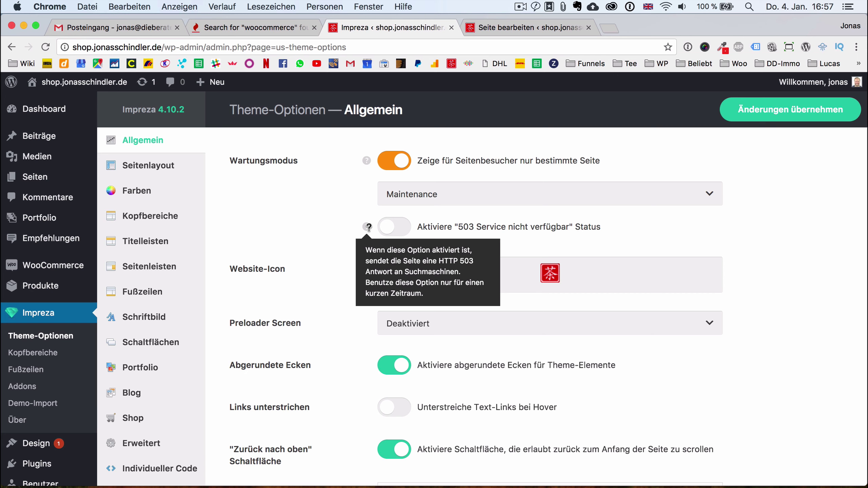
left_click(775, 115)
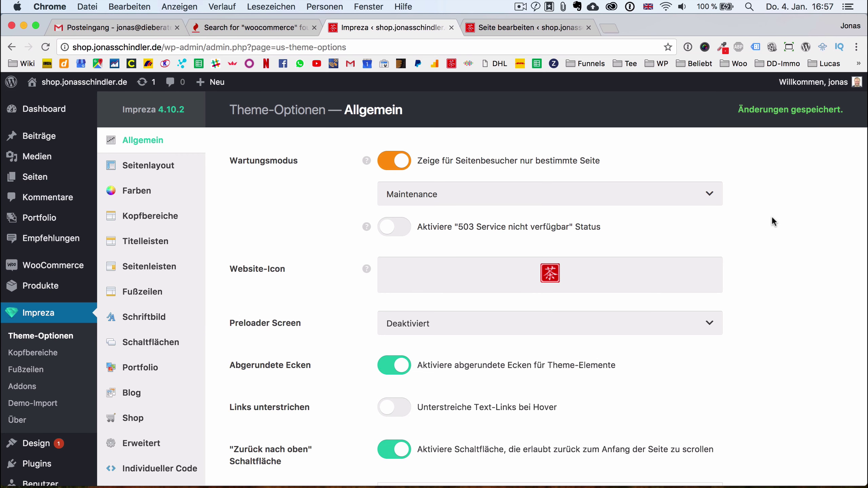